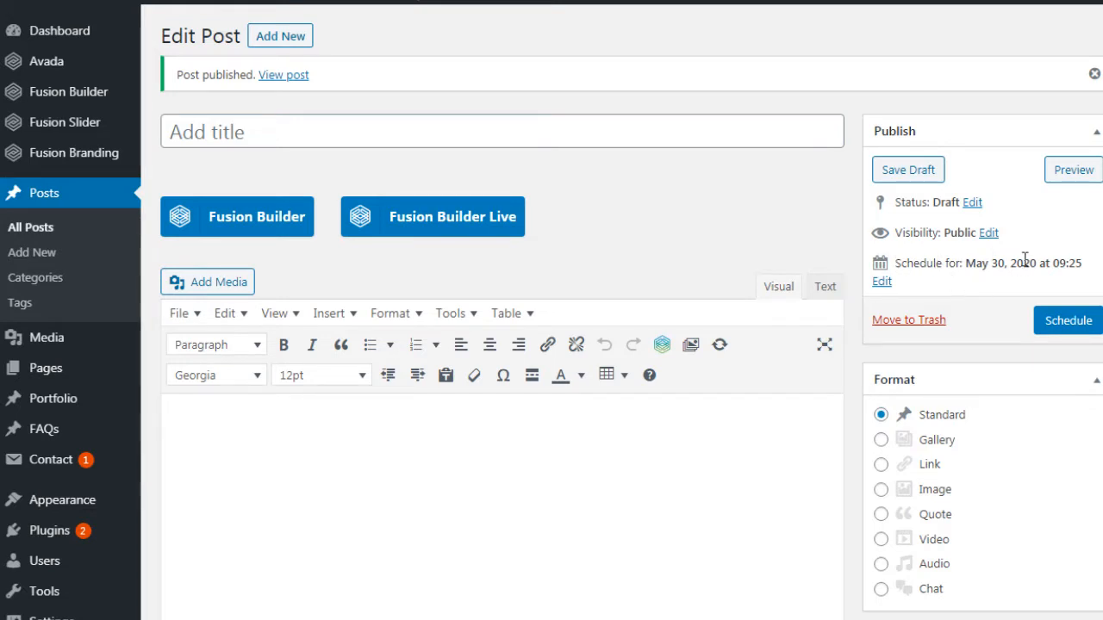
# - Review the post's scheduled publishing date and time fields and the available site settings pages
pyautogui.click(882, 282)
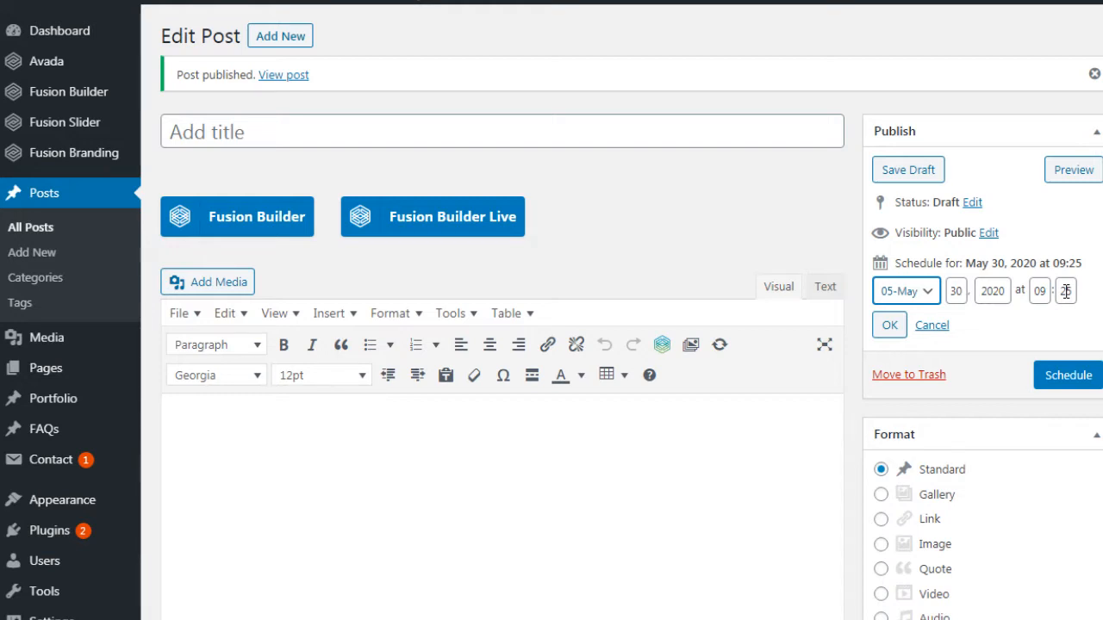
pyautogui.click(889, 326)
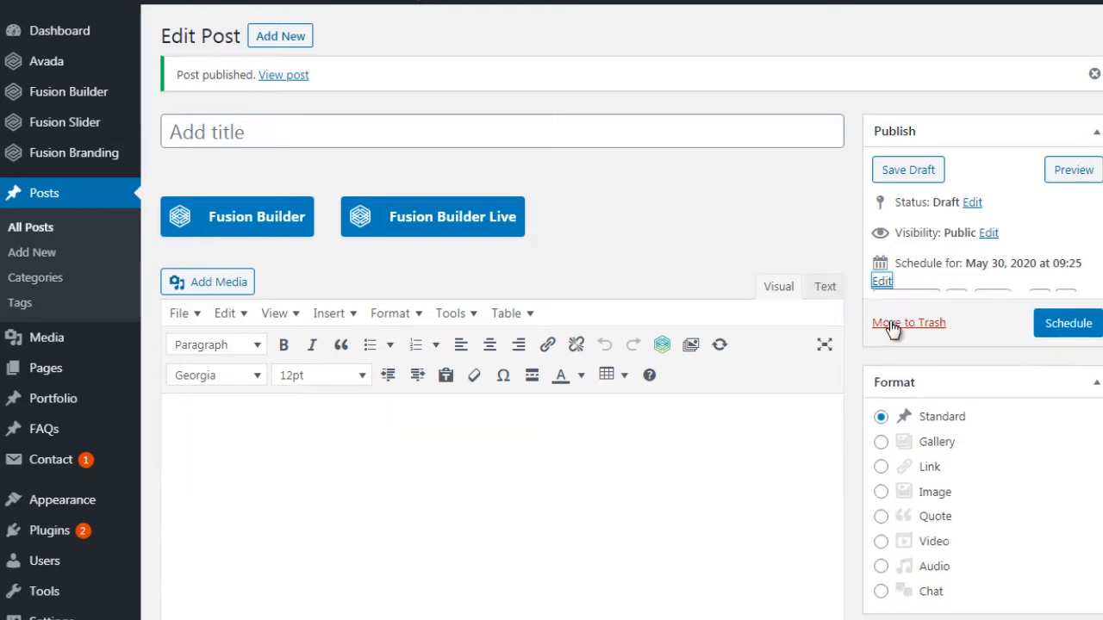
pyautogui.moveTo(77, 614)
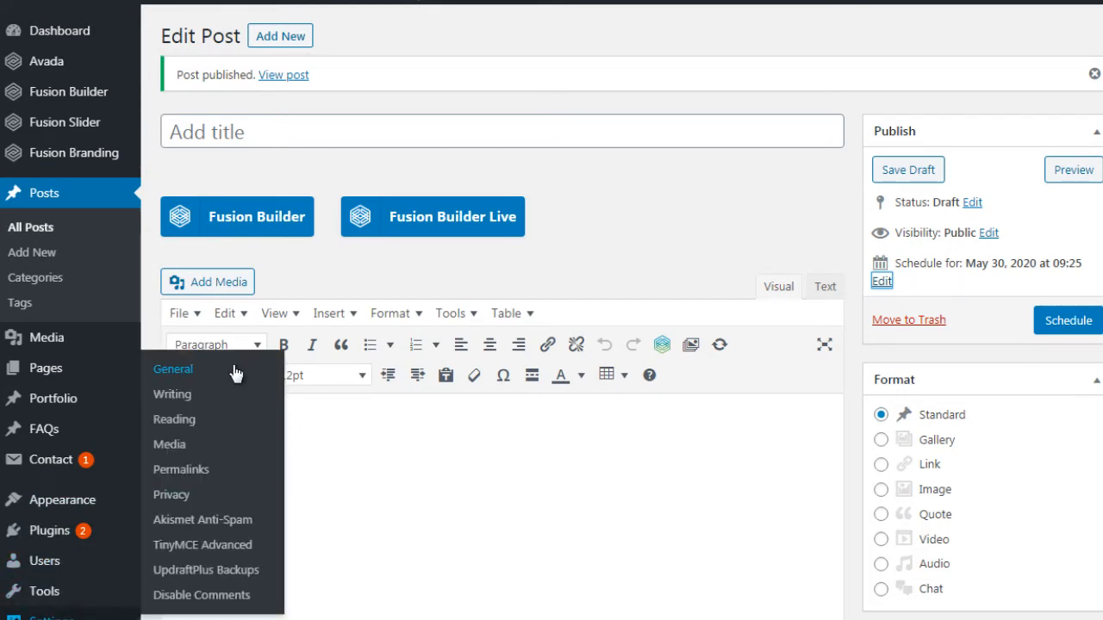
pyautogui.click(857, 239)
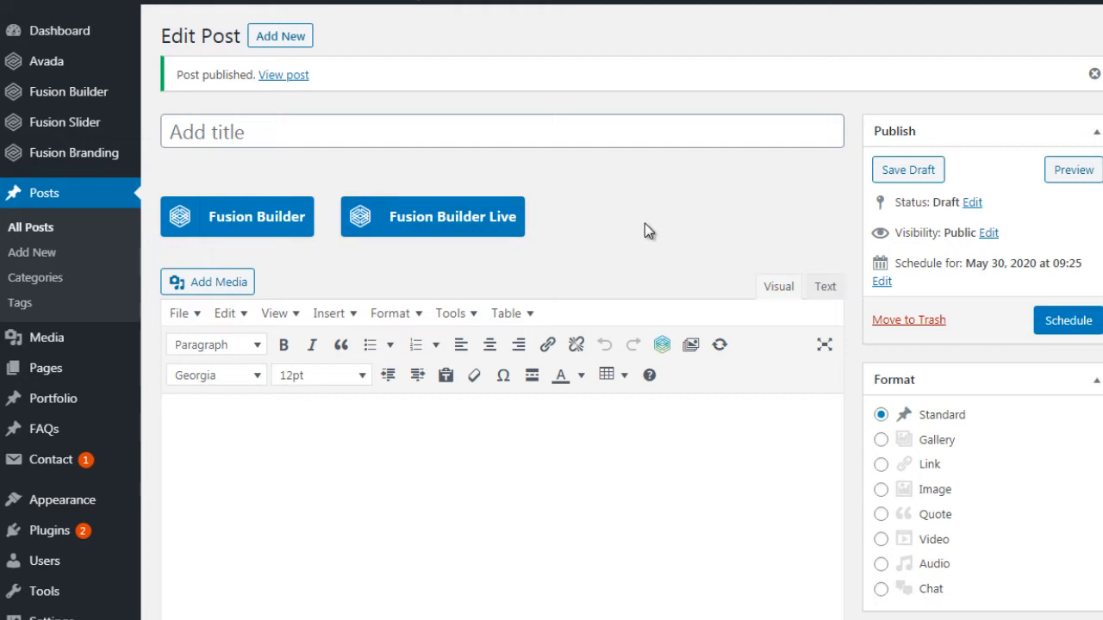
# - Go to the page for adding new plugins and search the plugin directory for "shortpixel"
pyautogui.moveTo(72, 369)
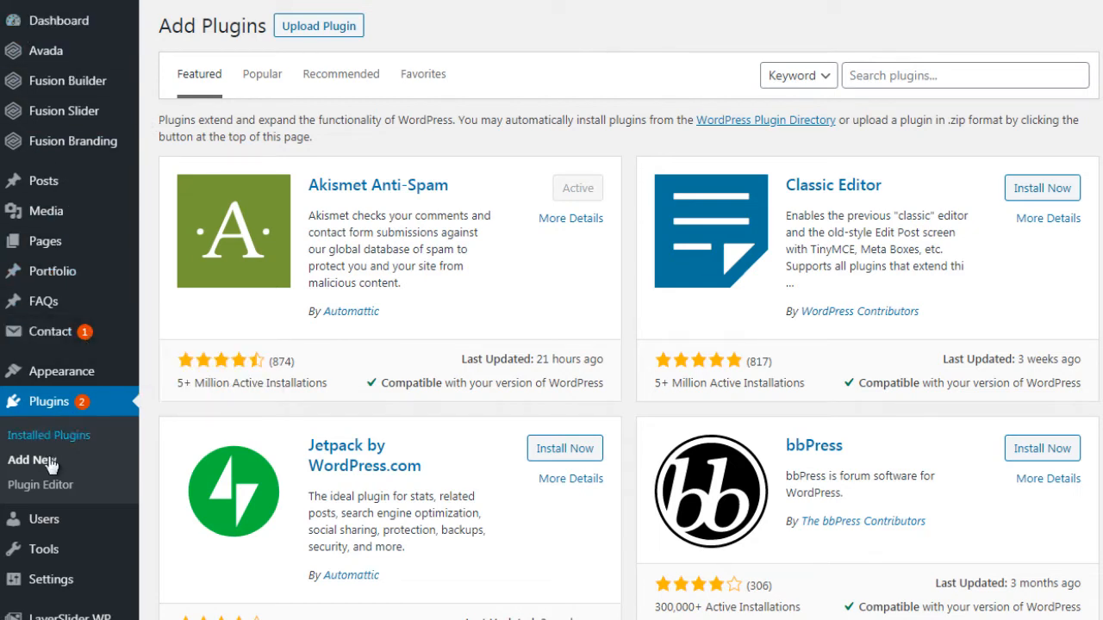
pyautogui.click(897, 75)
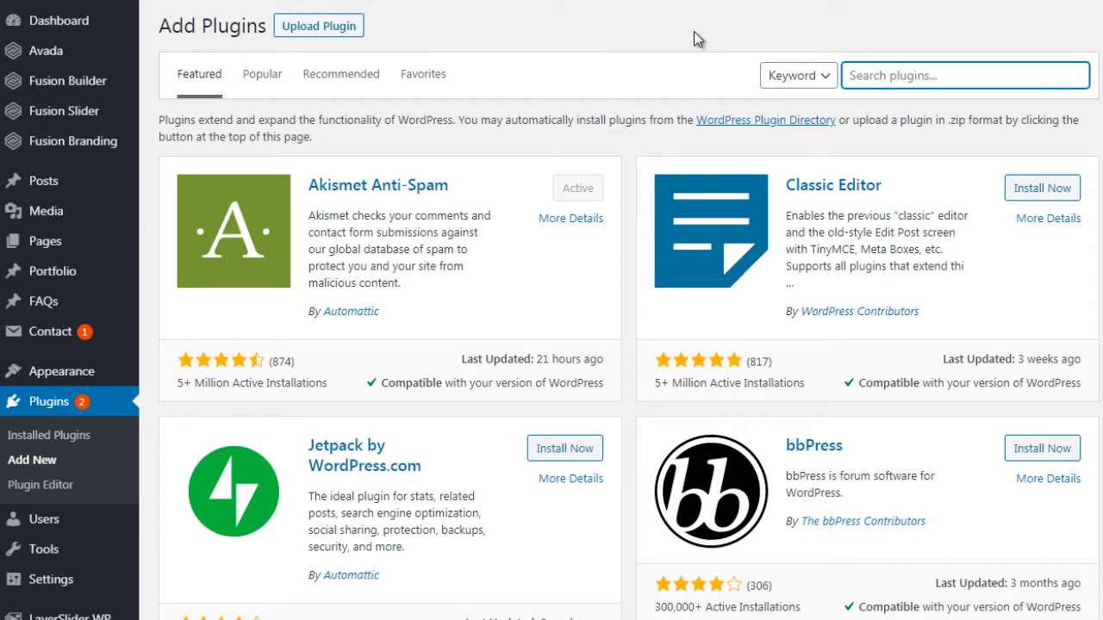
pyautogui.write('short')
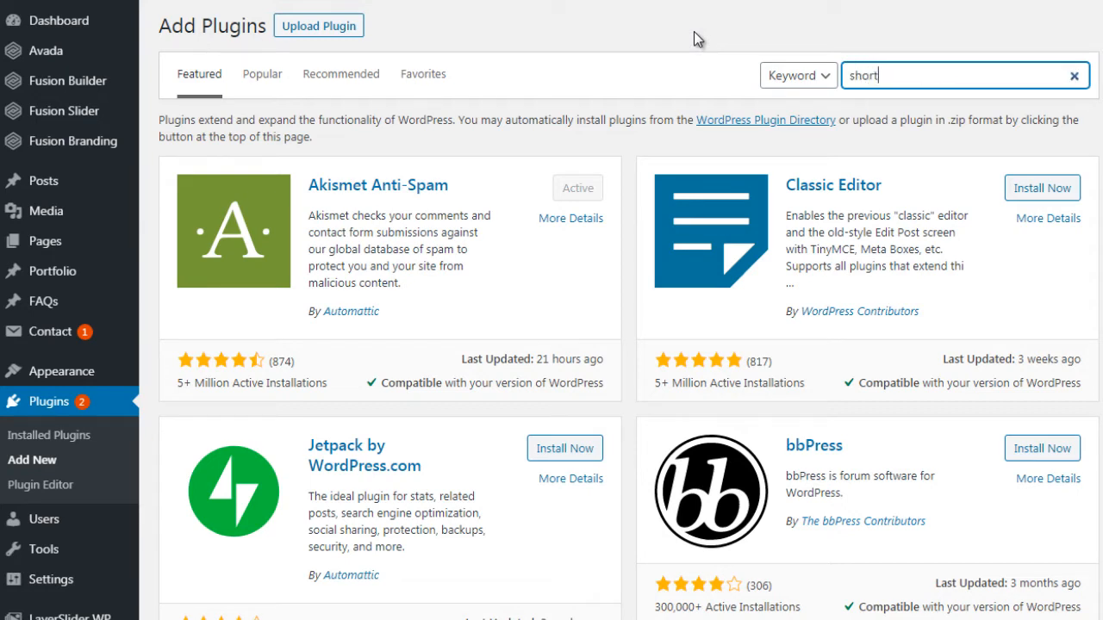
pyautogui.write('pixel')
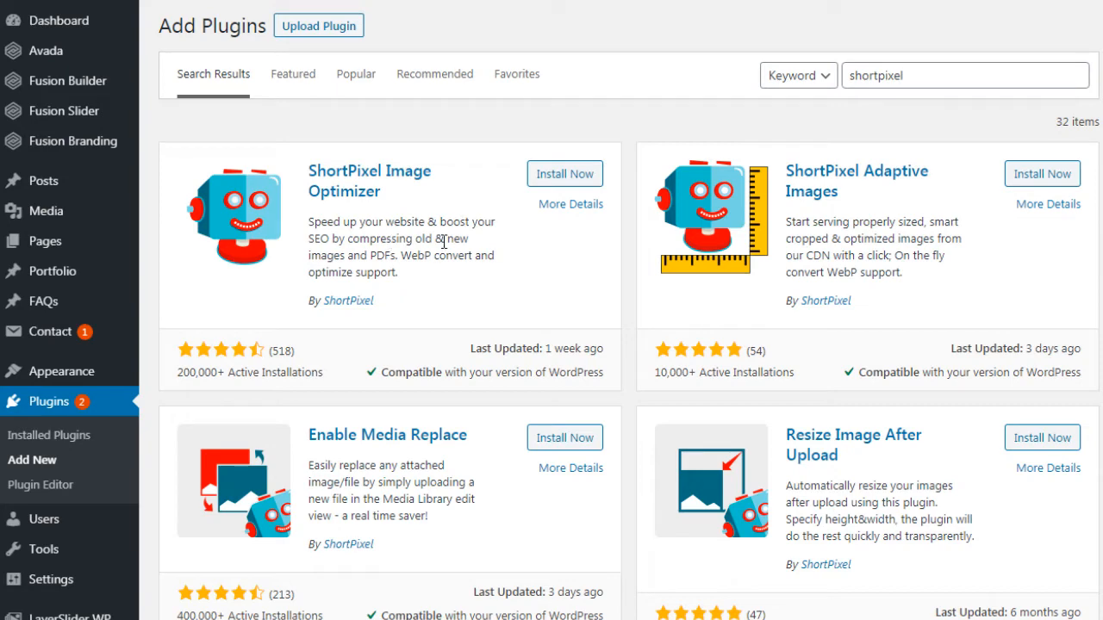
# - Examine the details of the ShortPixel Image Optimizer plugin, including when it was last updated
pyautogui.click(572, 207)
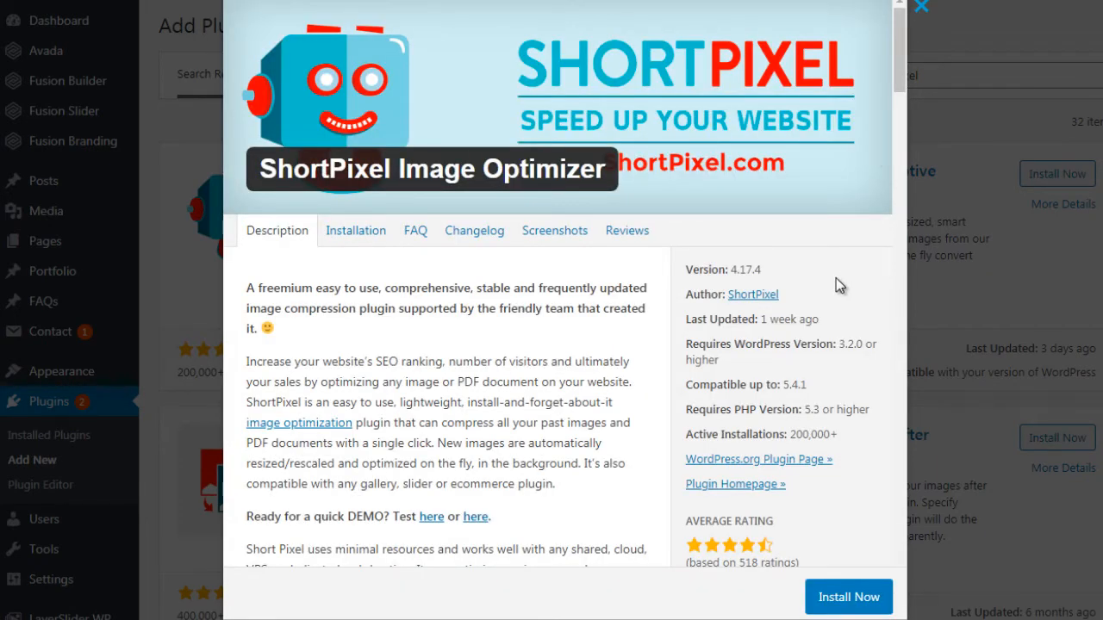
pyautogui.moveTo(688, 320); pyautogui.dragTo(823, 326)
pyautogui.click(822, 321)
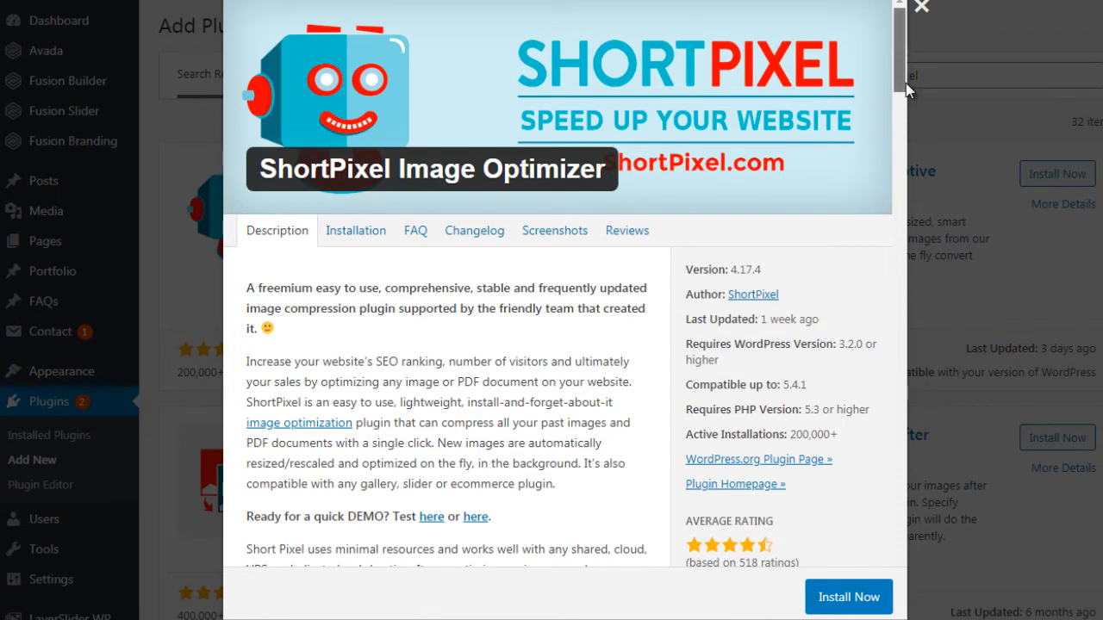
pyautogui.moveTo(905, 83); pyautogui.dragTo(905, 25)
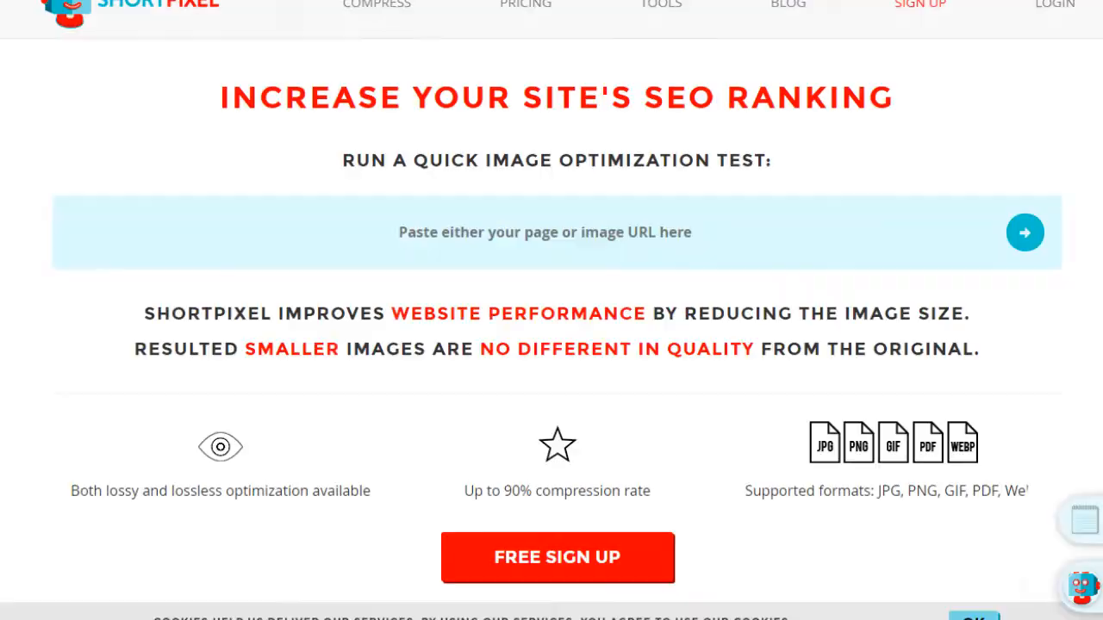
# - Review the pricing plans and included features on the ShortPixel website
pyautogui.click(540, 12)
pyautogui.scroll(-5, 551, 320)
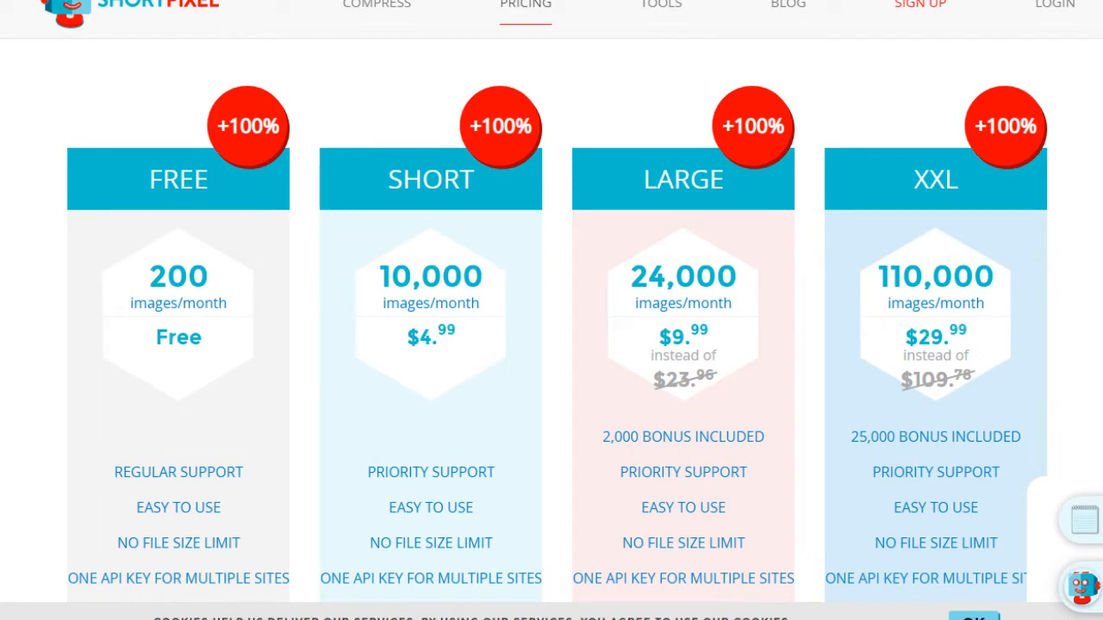
pyautogui.scroll(-1, 552, 327)
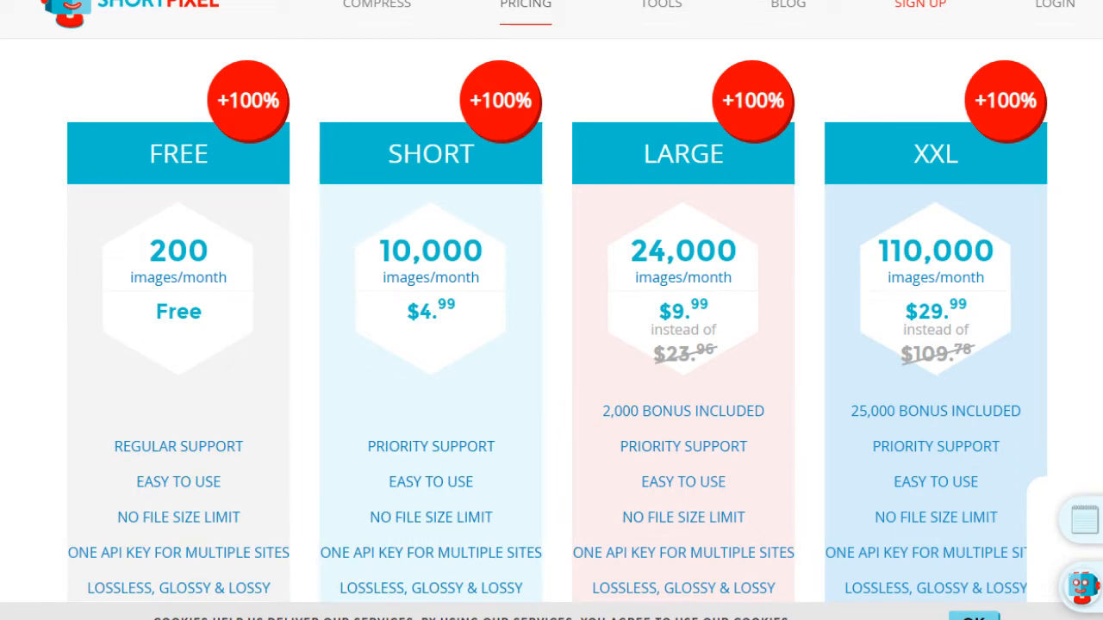
pyautogui.scroll(-5, 552, 327)
pyautogui.scroll(-5, 551, 327)
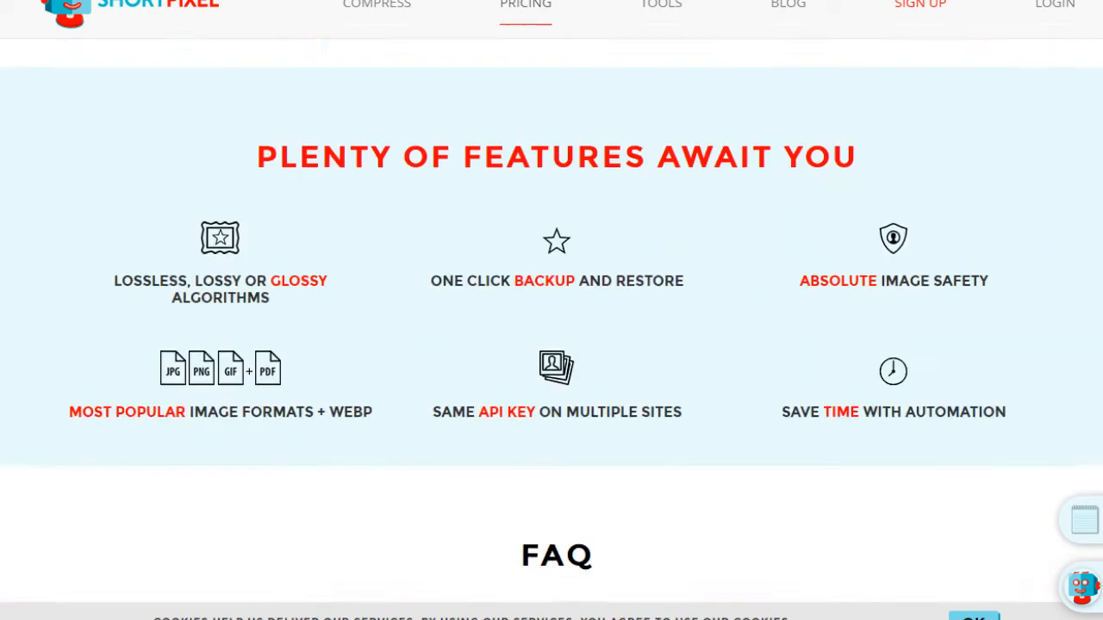
pyautogui.scroll(7, 551, 327)
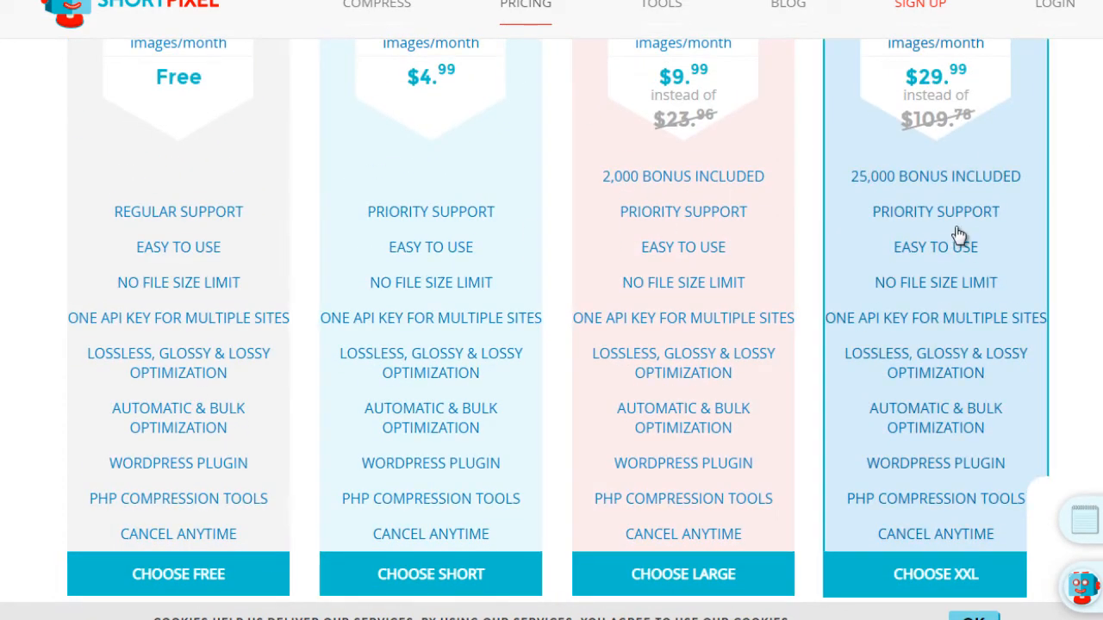
pyautogui.scroll(2, 557, 317)
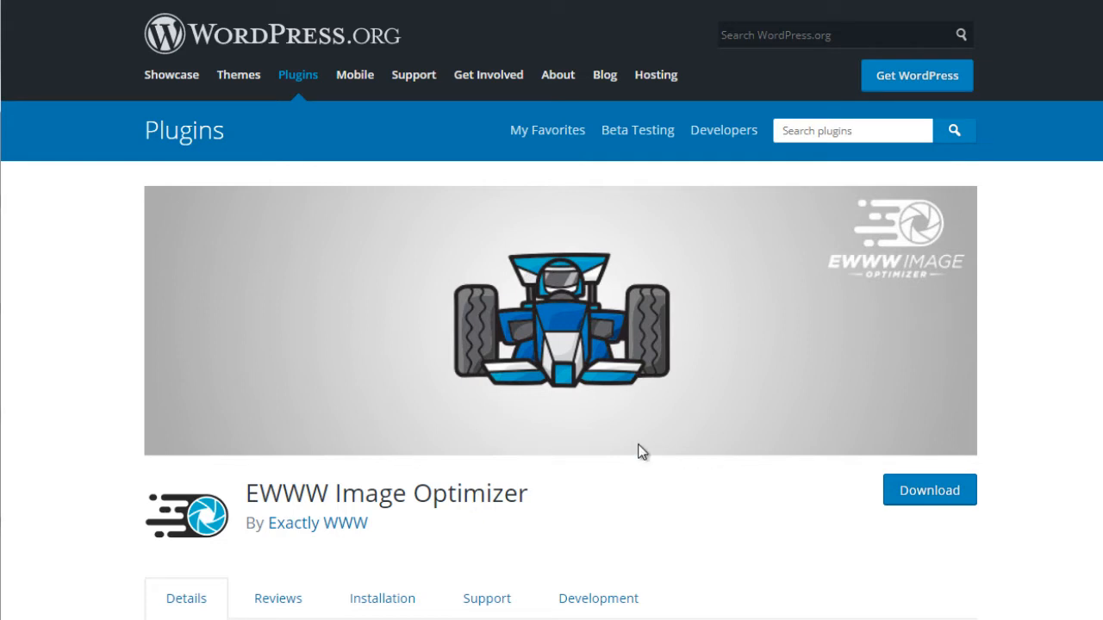
# - Look over the EWWW Image Optimizer plugin page on WordPress.org as an alternative
pyautogui.scroll(-2, 551, 344)
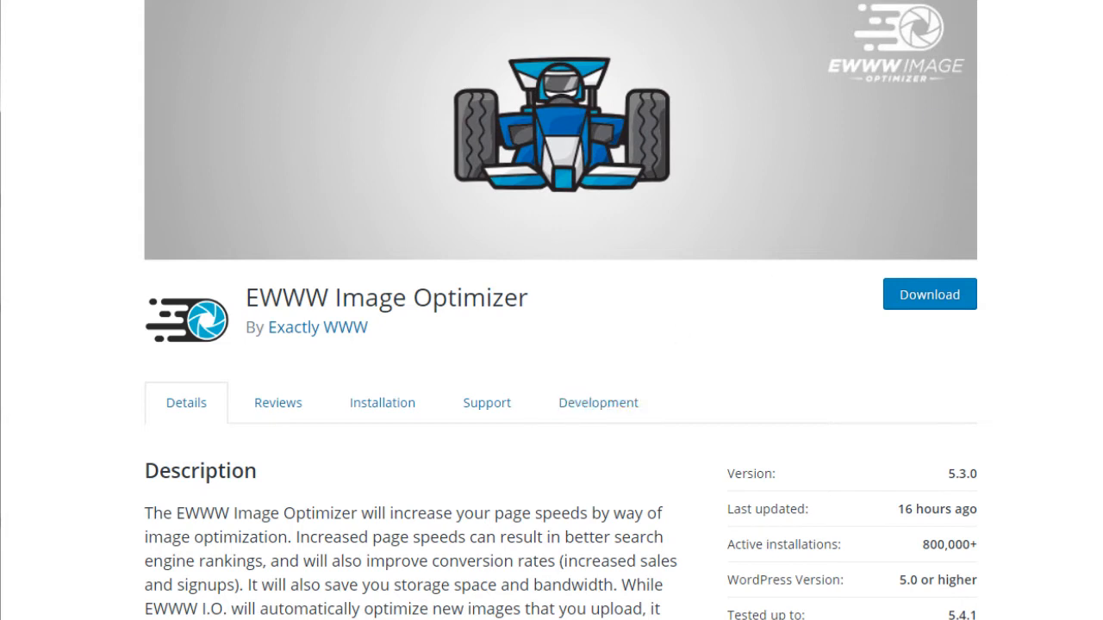
pyautogui.scroll(2, 551, 310)
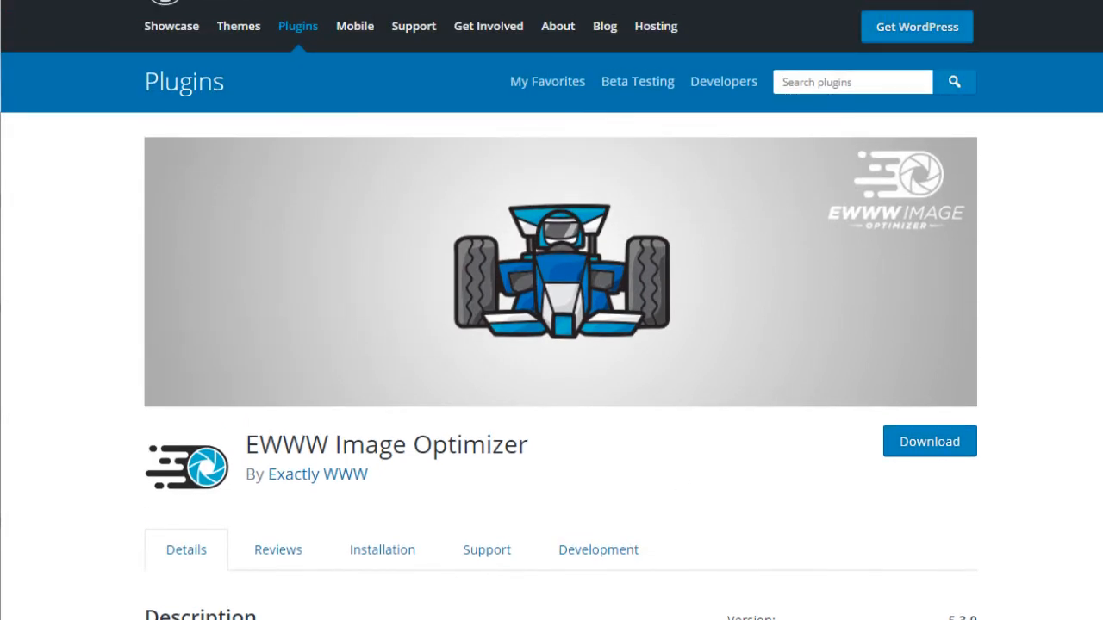
pyautogui.scroll(1, 551, 310)
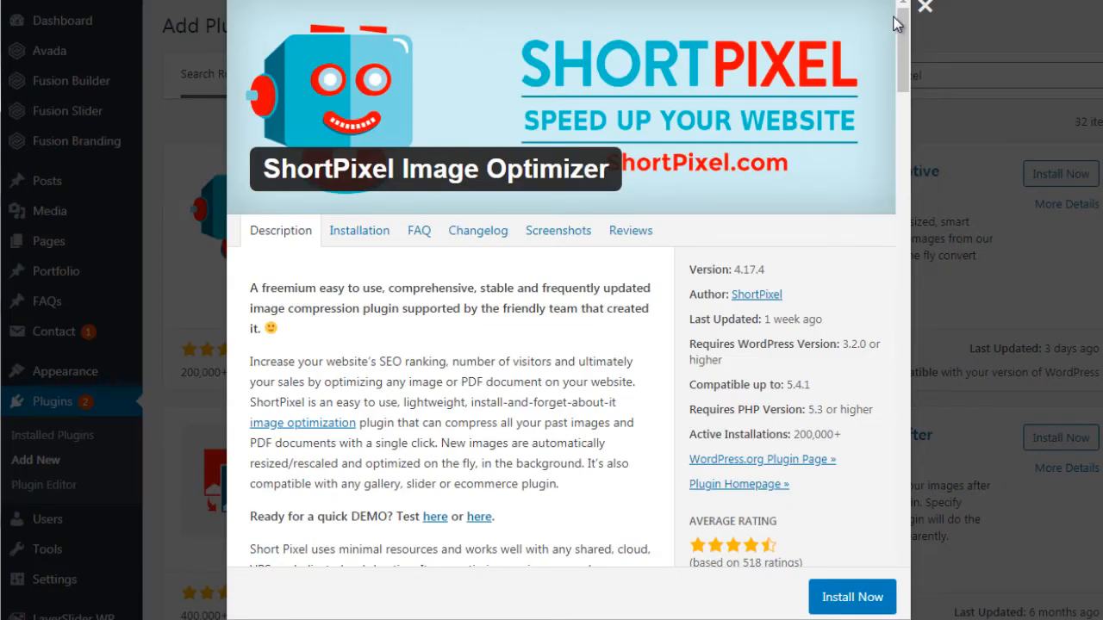
# - Install and activate the ShortPixel Image Optimizer plugin and open its settings page
pyautogui.click(925, 8)
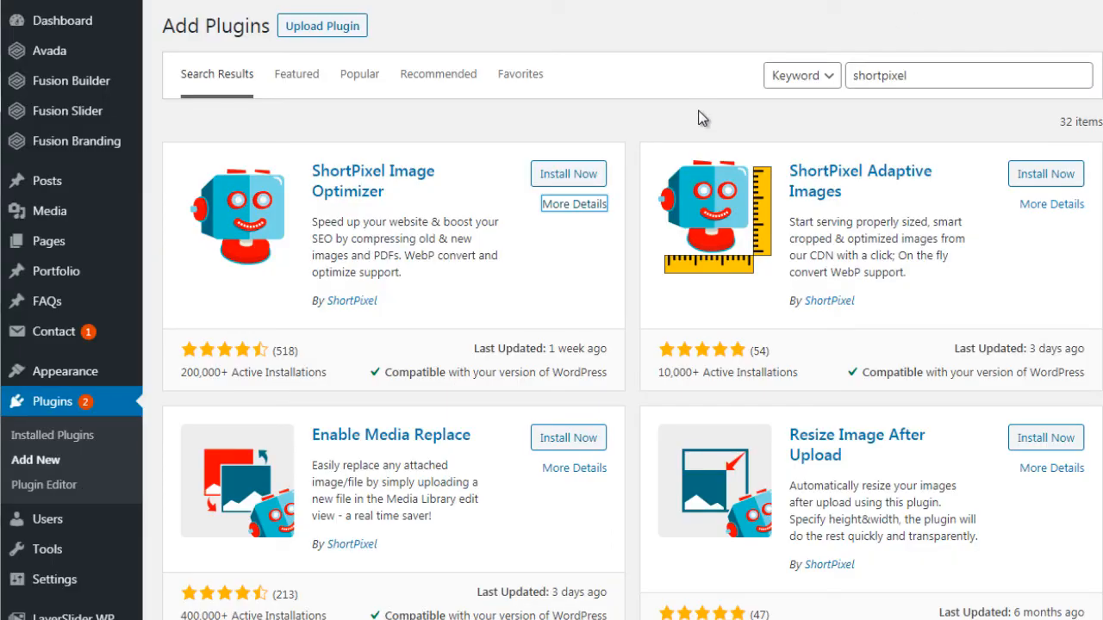
pyautogui.click(562, 175)
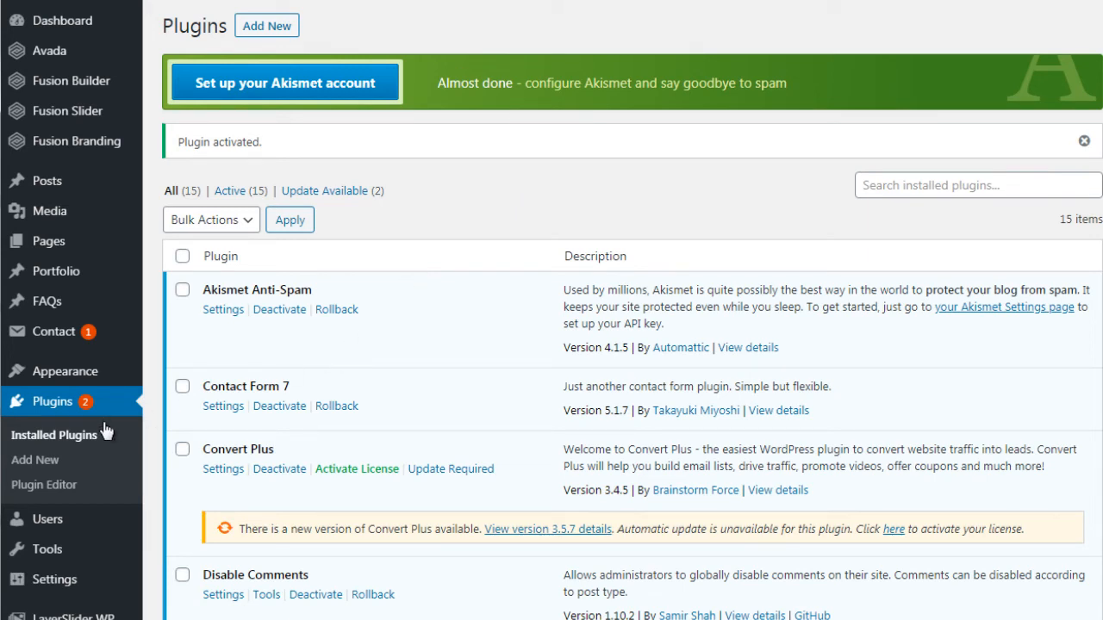
pyautogui.moveTo(86, 564)
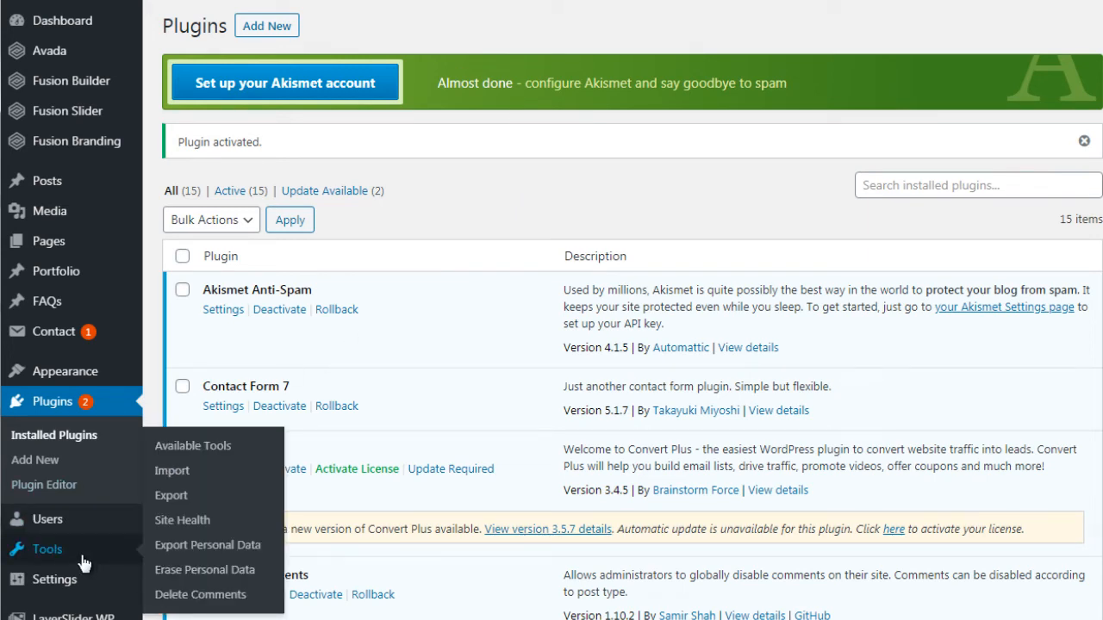
pyautogui.moveTo(73, 584)
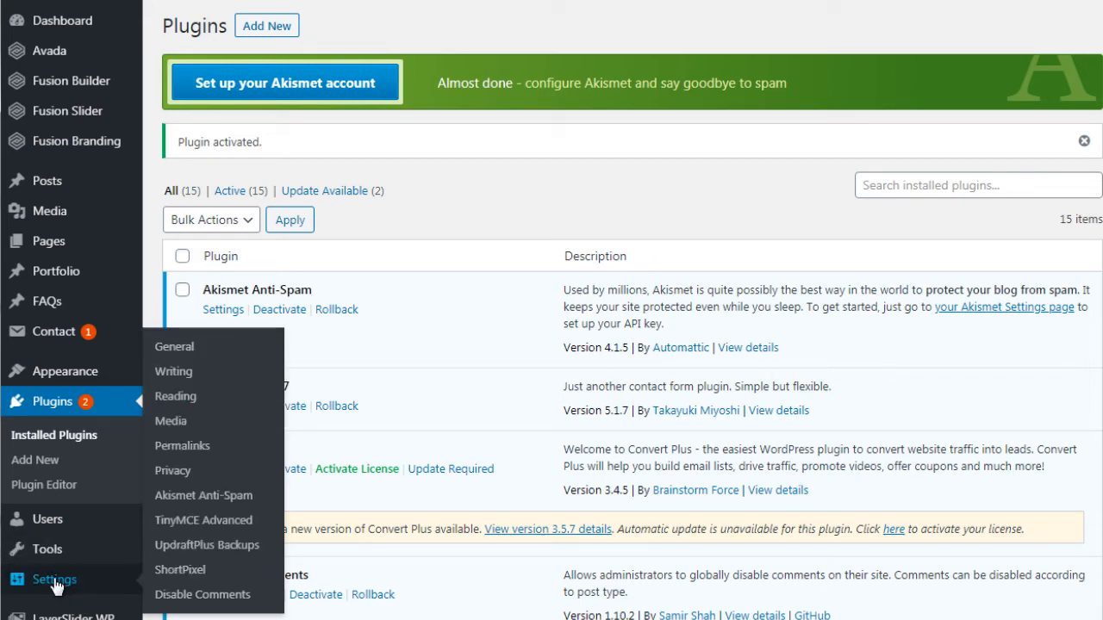
pyautogui.click(185, 581)
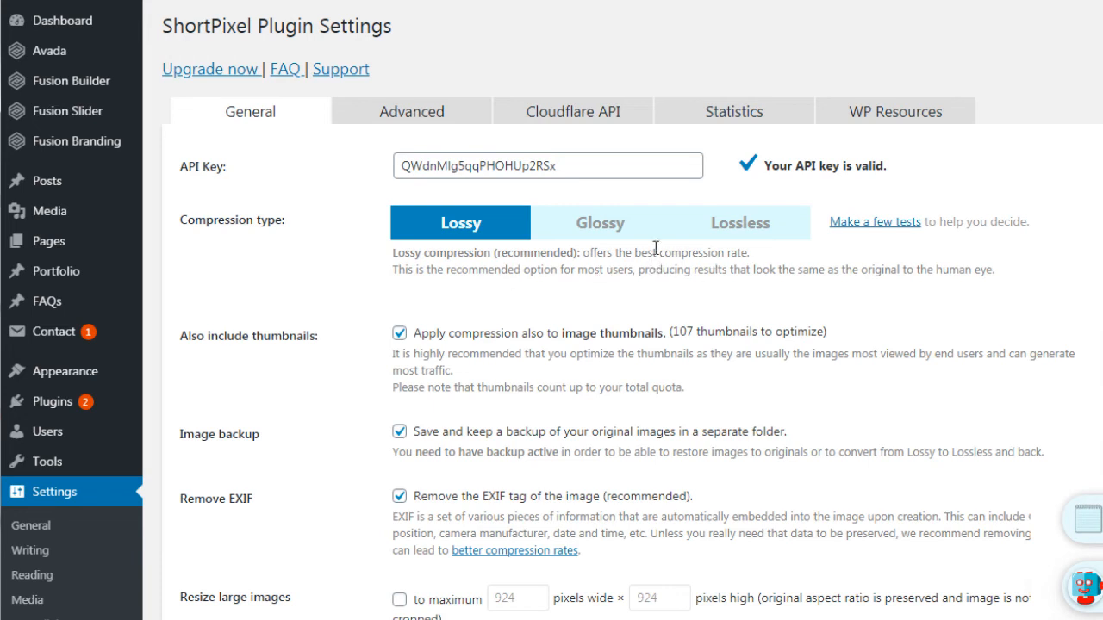
# - Try the Glossy and Lossless compression types in the ShortPixel general settings, accepting the notice about new uploads
pyautogui.click(629, 245)
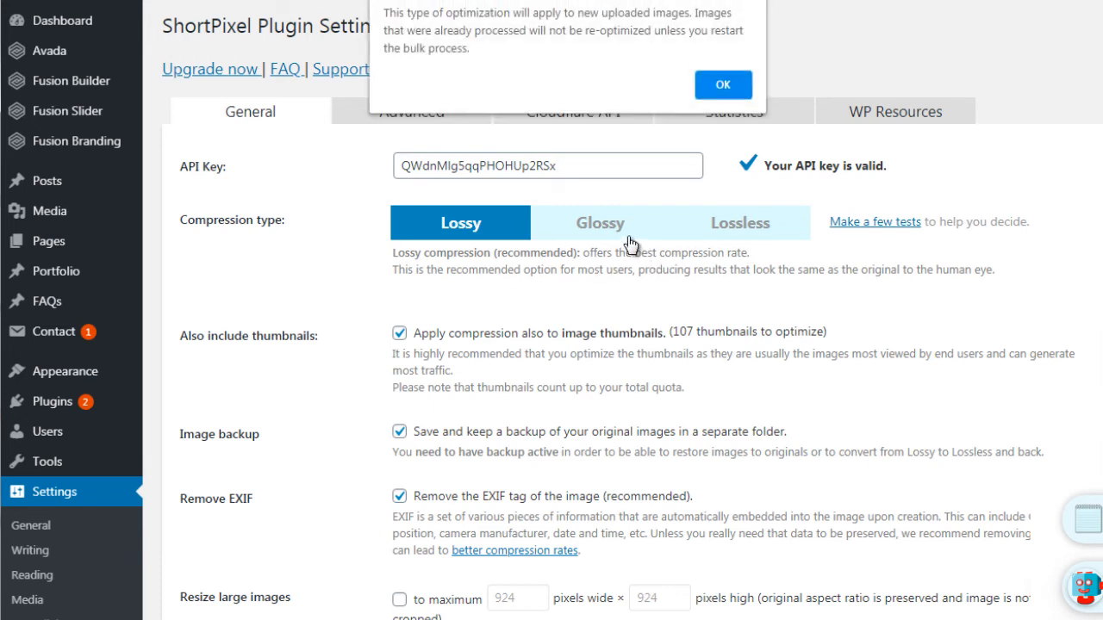
pyautogui.click(732, 91)
pyautogui.click(739, 229)
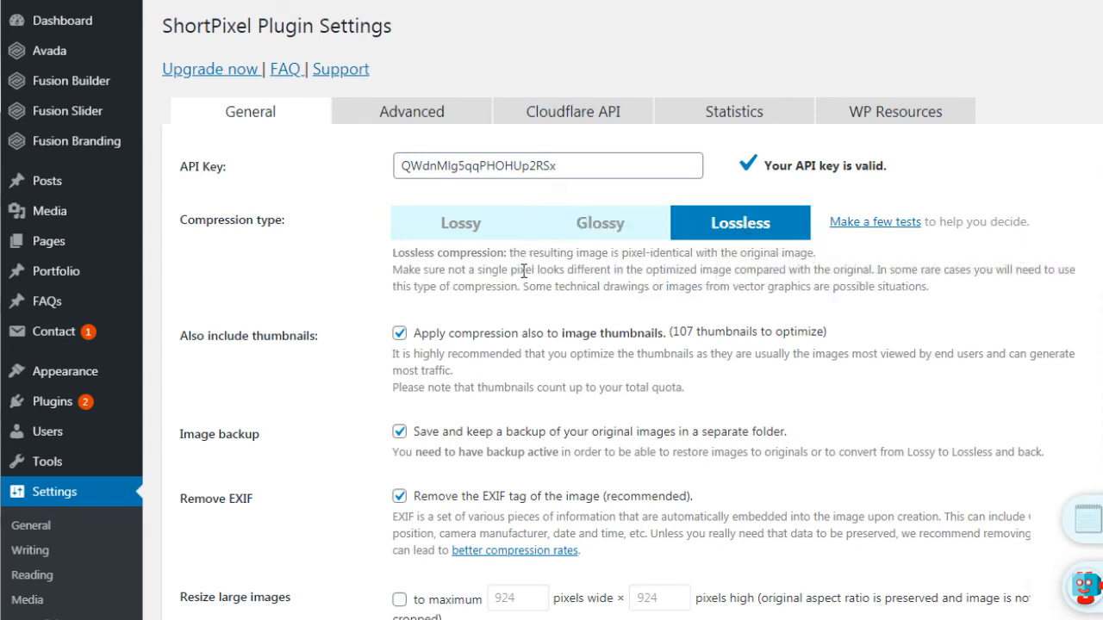
# - Set the ShortPixel compression type to Lossy and save the plugin settings
pyautogui.click(478, 231)
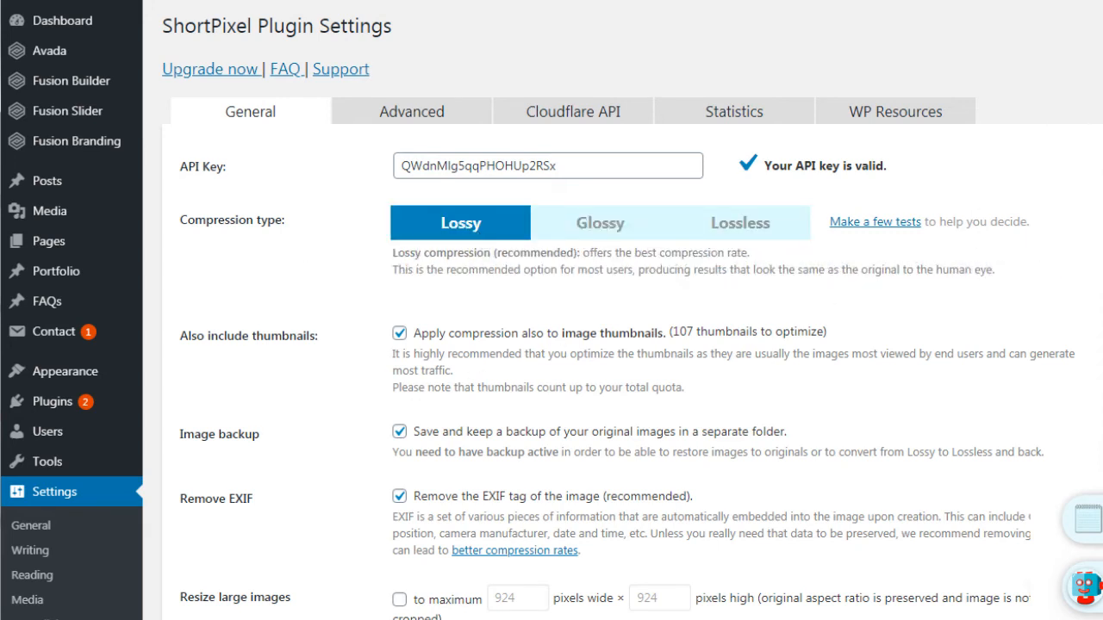
pyautogui.scroll(-5, 551, 311)
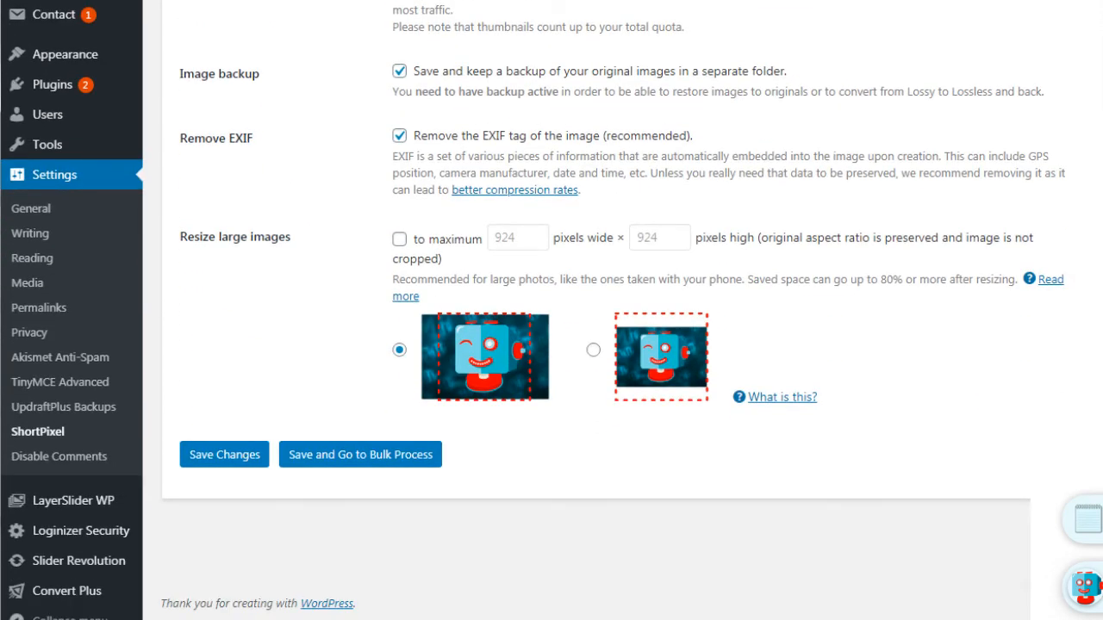
pyautogui.click(249, 459)
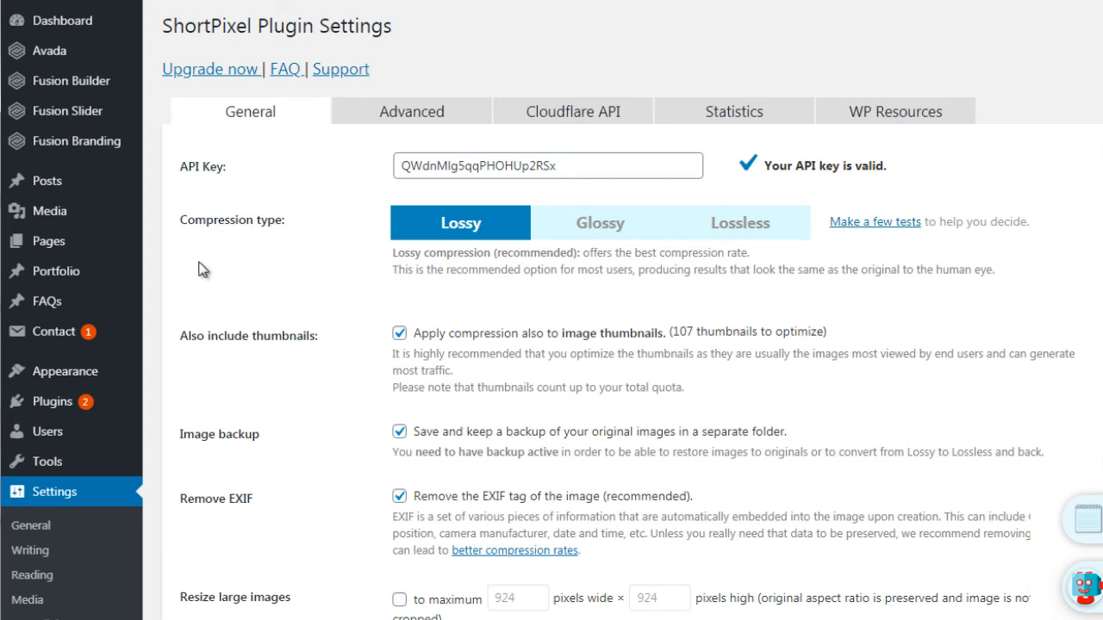
# - Open the Bulk ShortPixel page to examine the bulk optimization options for the media library
pyautogui.moveTo(117, 219)
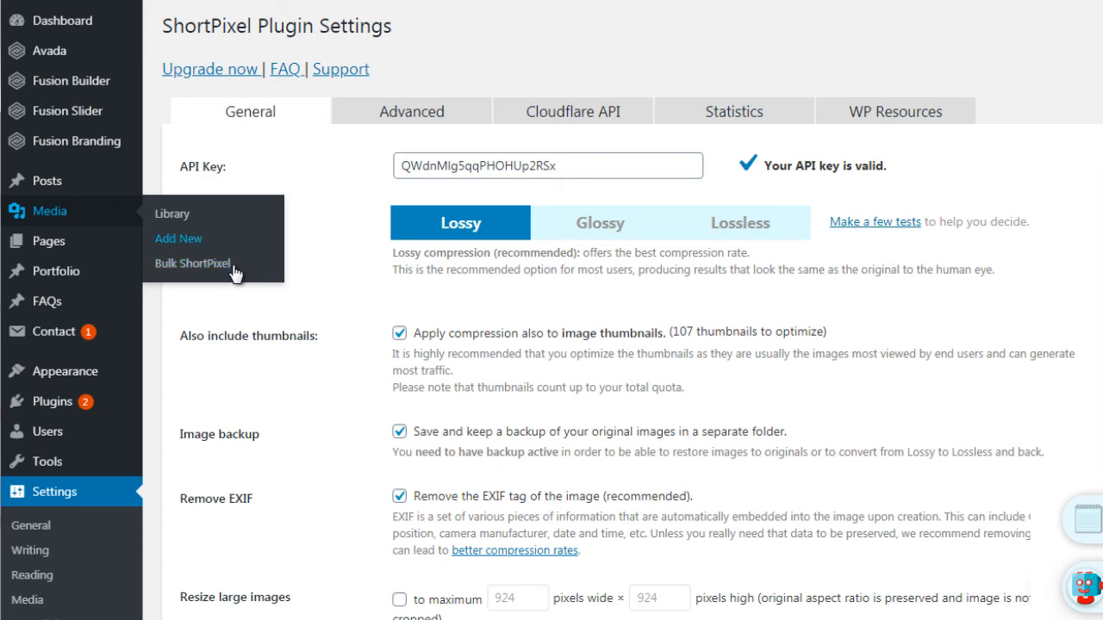
pyautogui.click(191, 264)
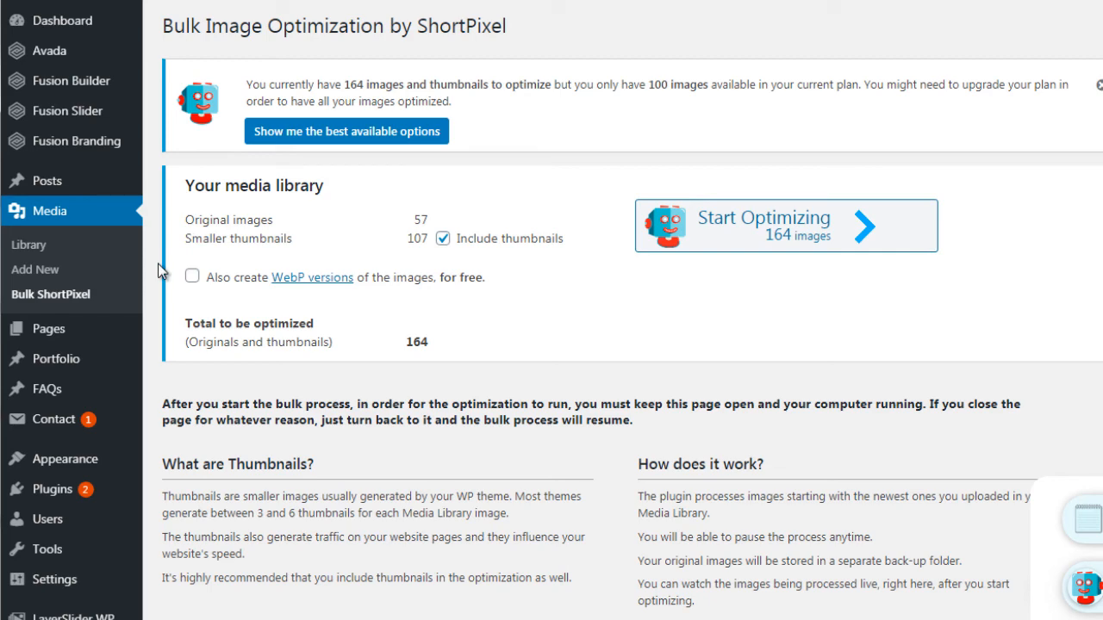
# - Open the media library in a new tab and optimize the image mockup.jpg with ShortPixel
pyautogui.rightClick(50, 248)
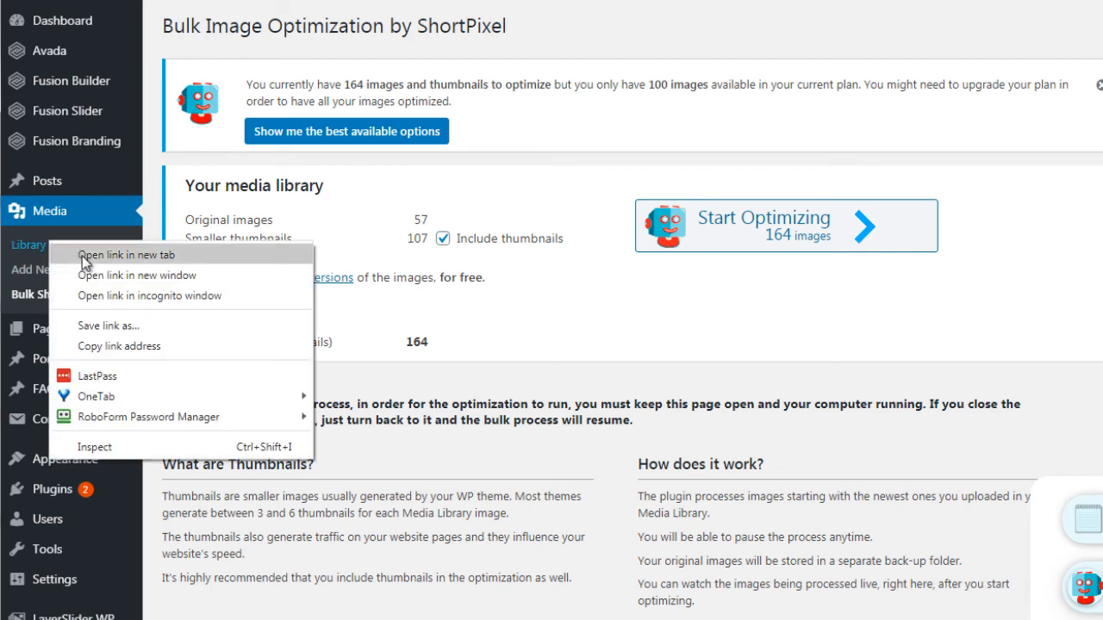
pyautogui.click(84, 257)
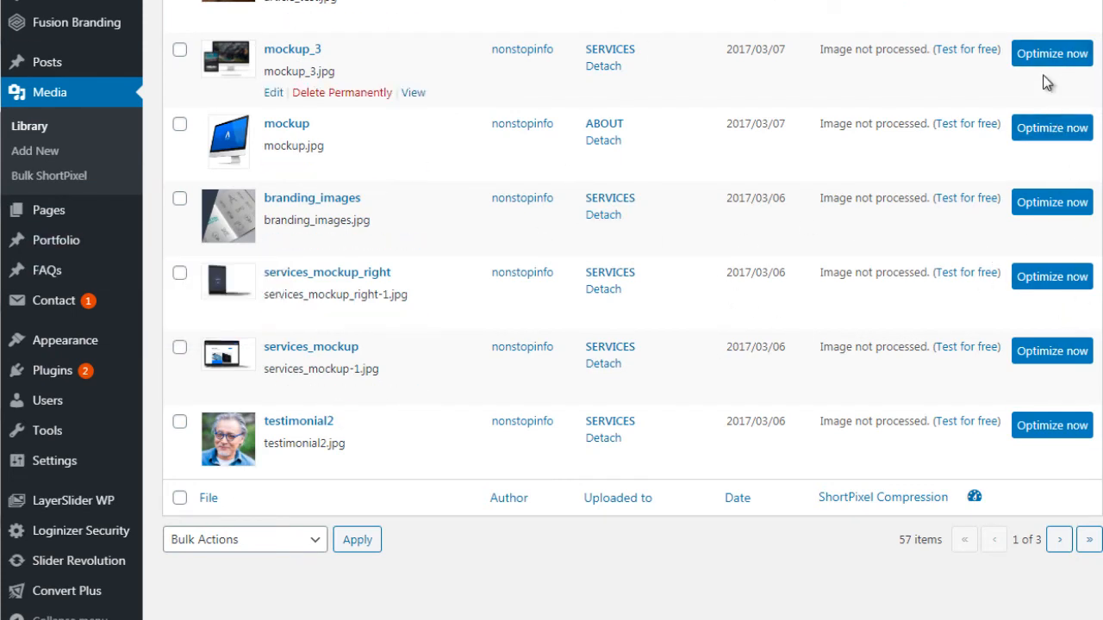
pyautogui.click(1042, 136)
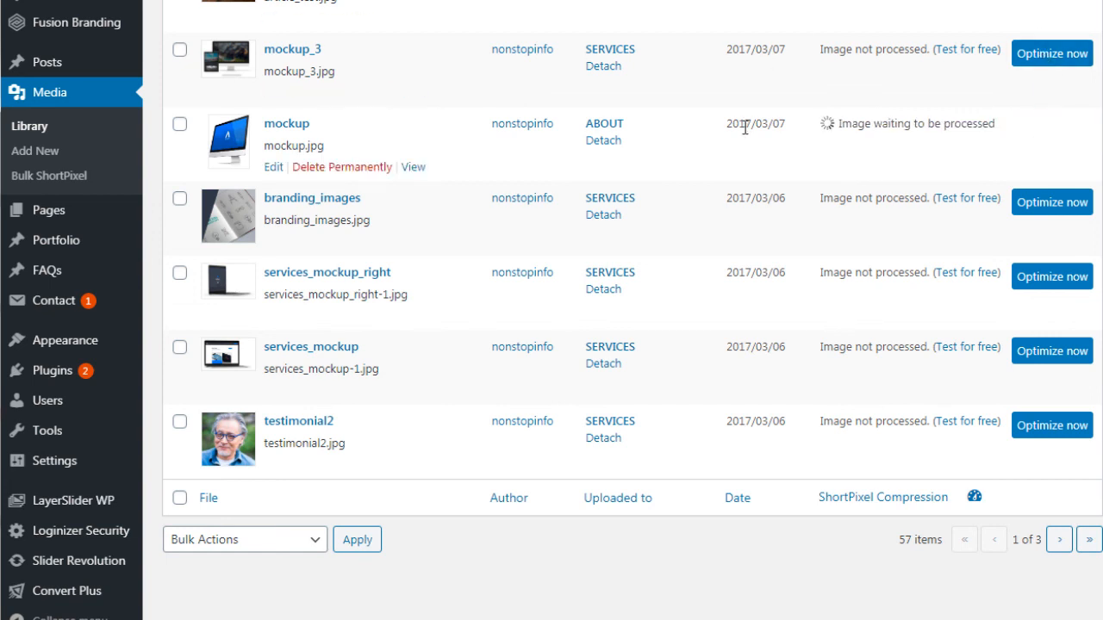